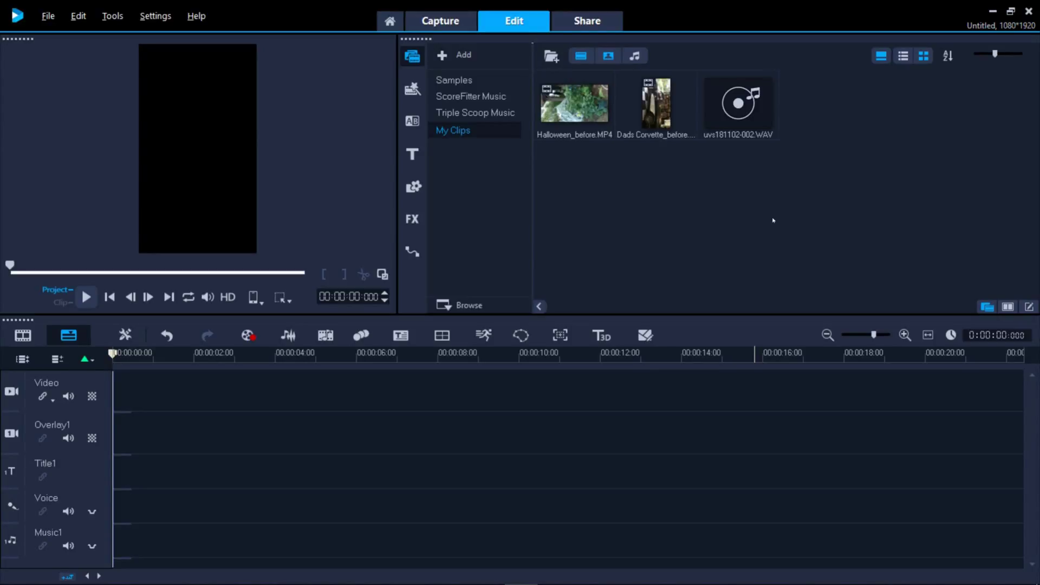
Preview and play Halloween_before.MP4 in the trim window, closing it without changes
left_click(583, 111)
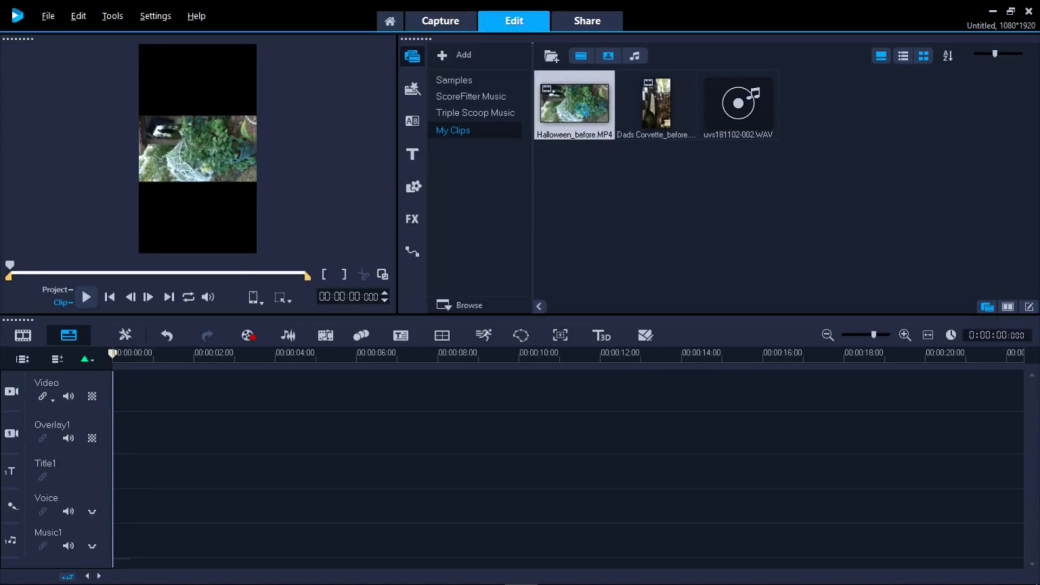
double_click(583, 111)
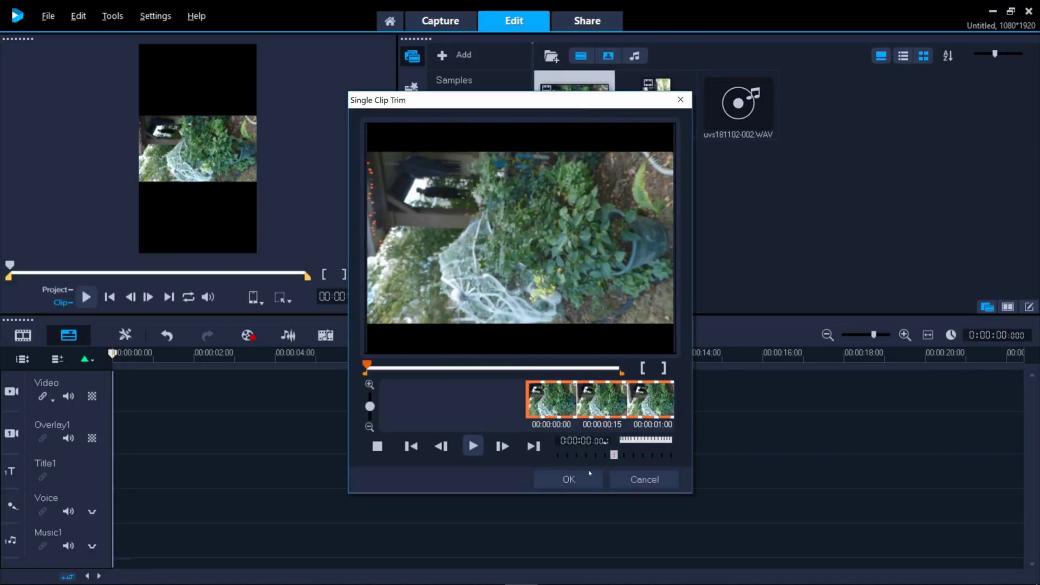
left_click(472, 446)
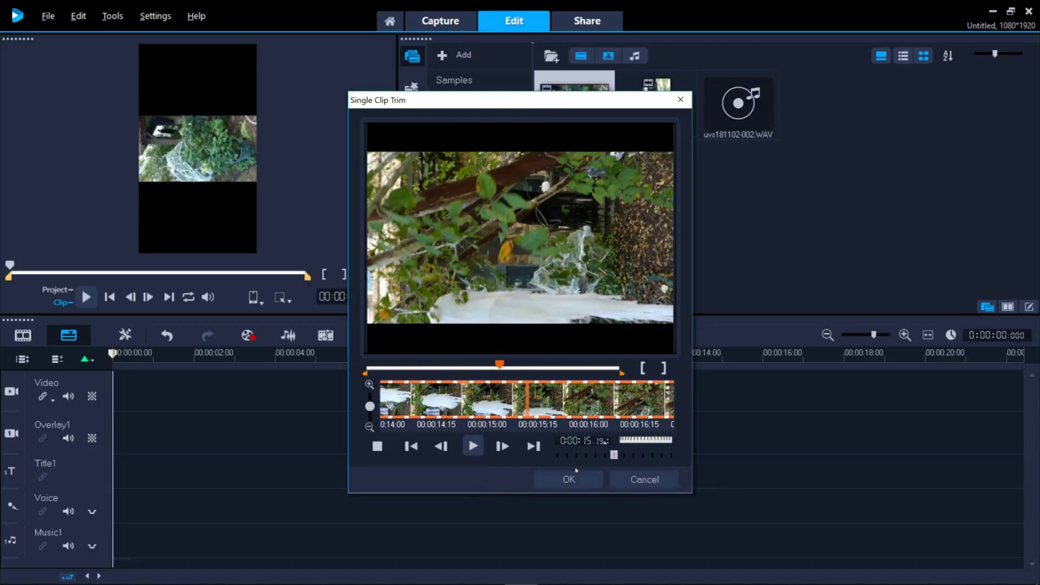
left_click(668, 481)
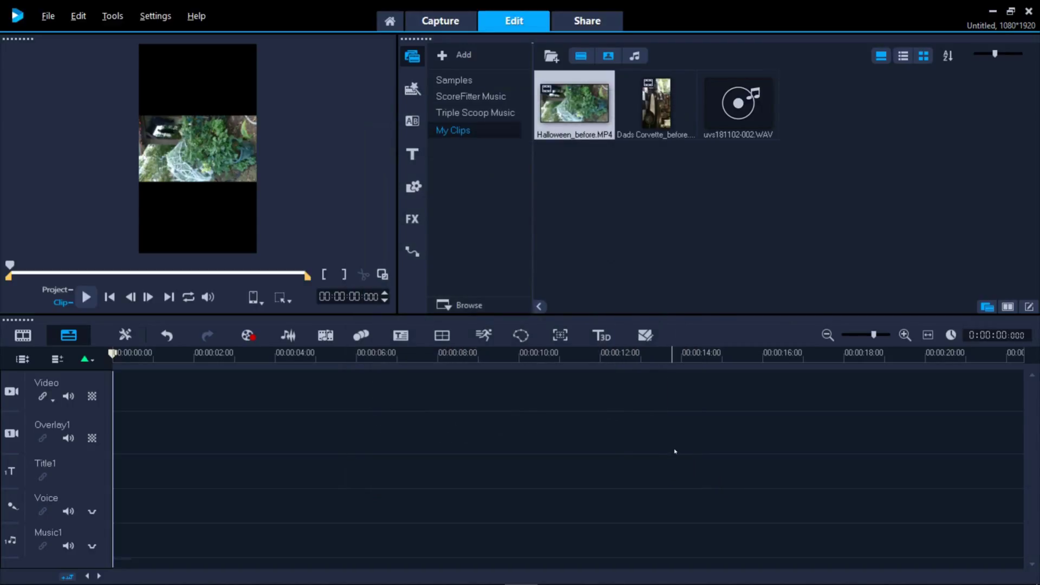
Play the Corvette clip in the trim window and close it unchanged
double_click(662, 116)
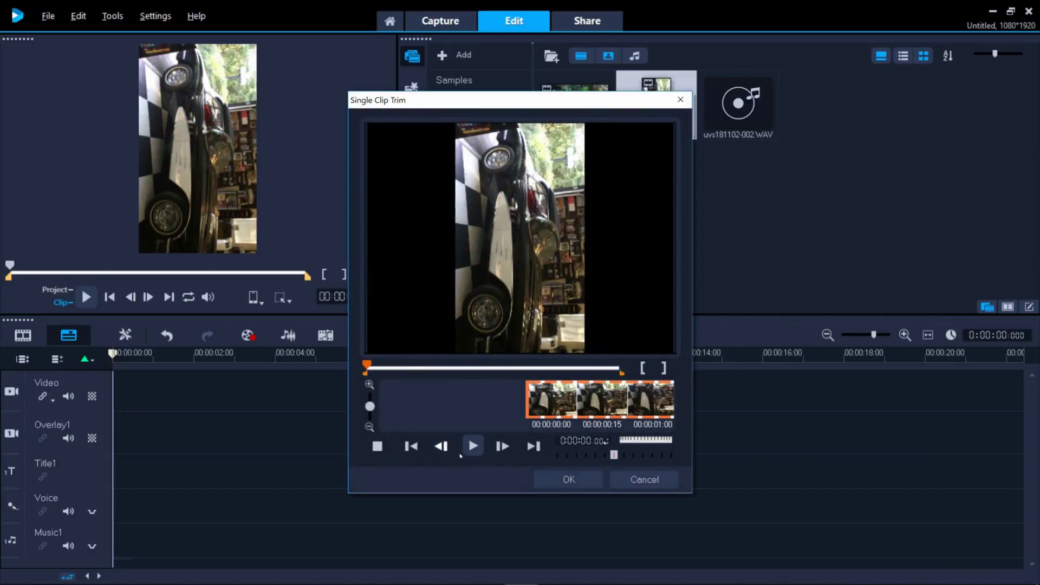
left_click(473, 448)
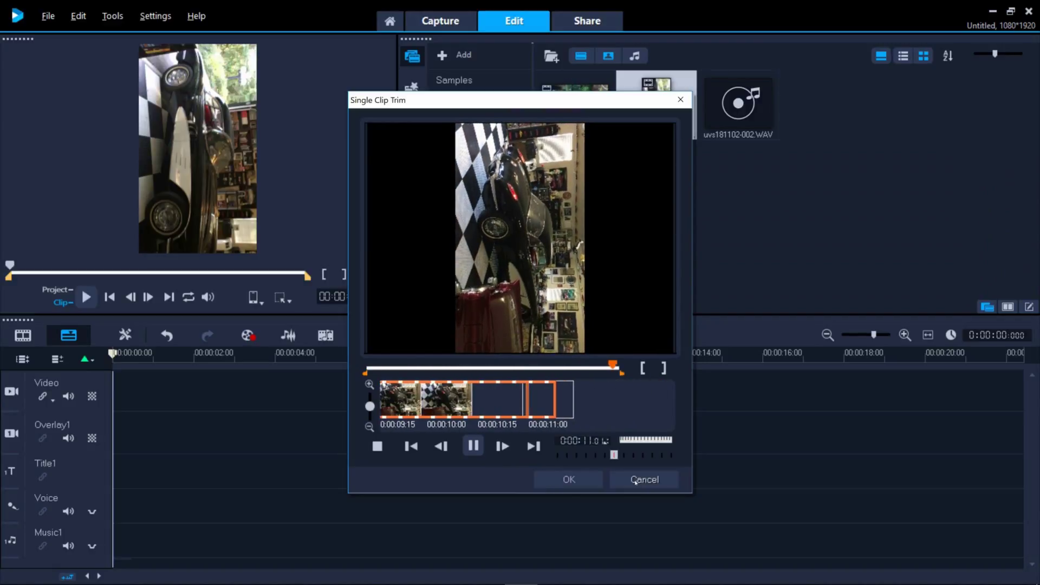
left_click(635, 480)
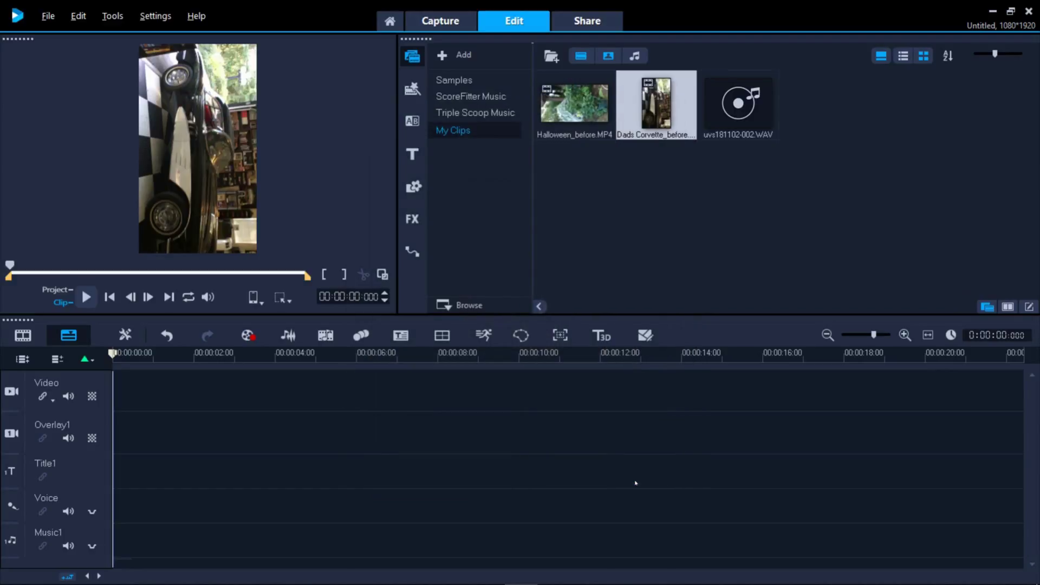
Watch the Letterbox test video in the browser, then return to the editor
key("alt+Tab")
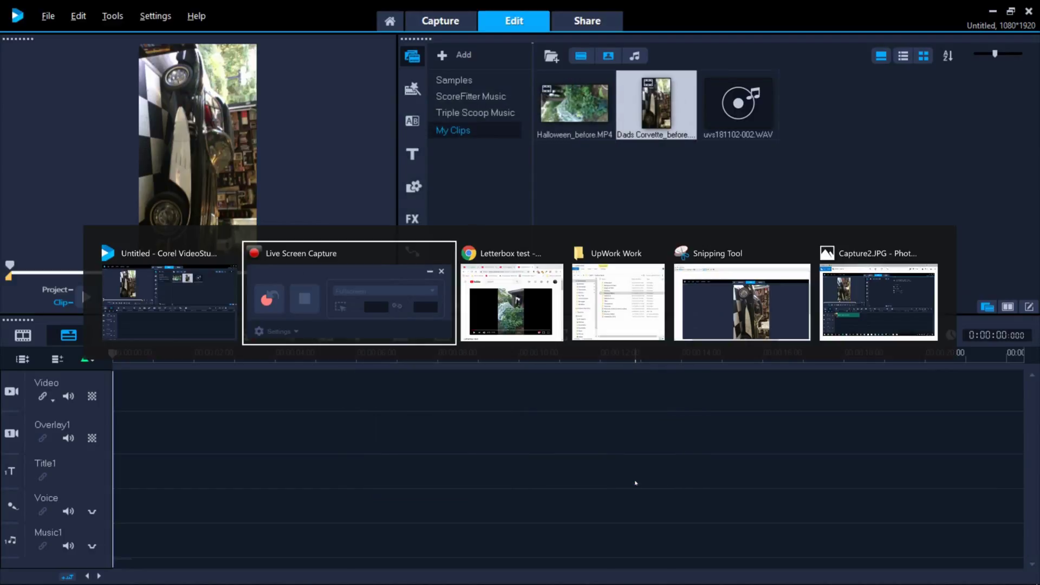
key("alt+Tab")
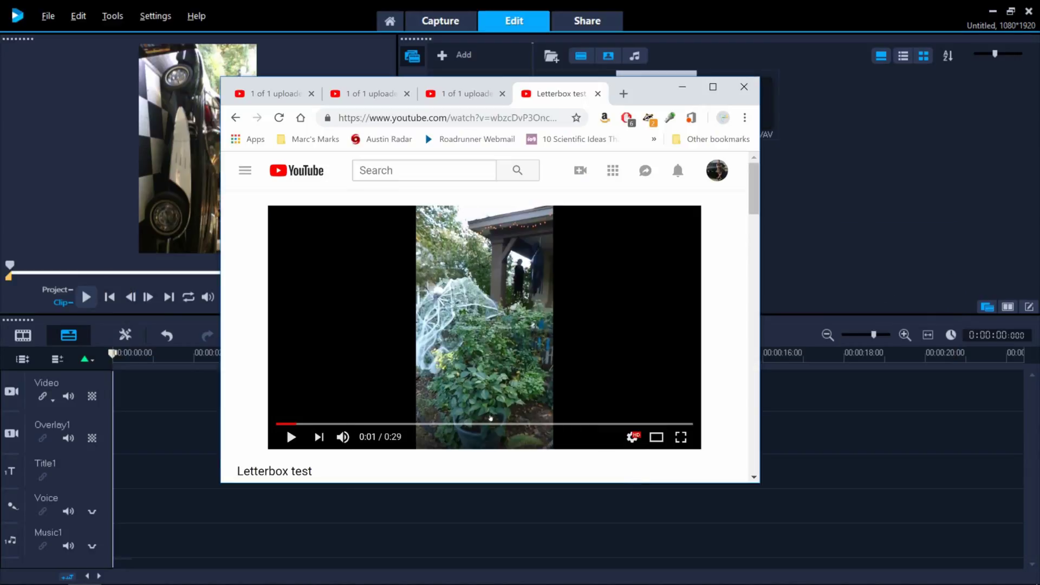
left_click(291, 437)
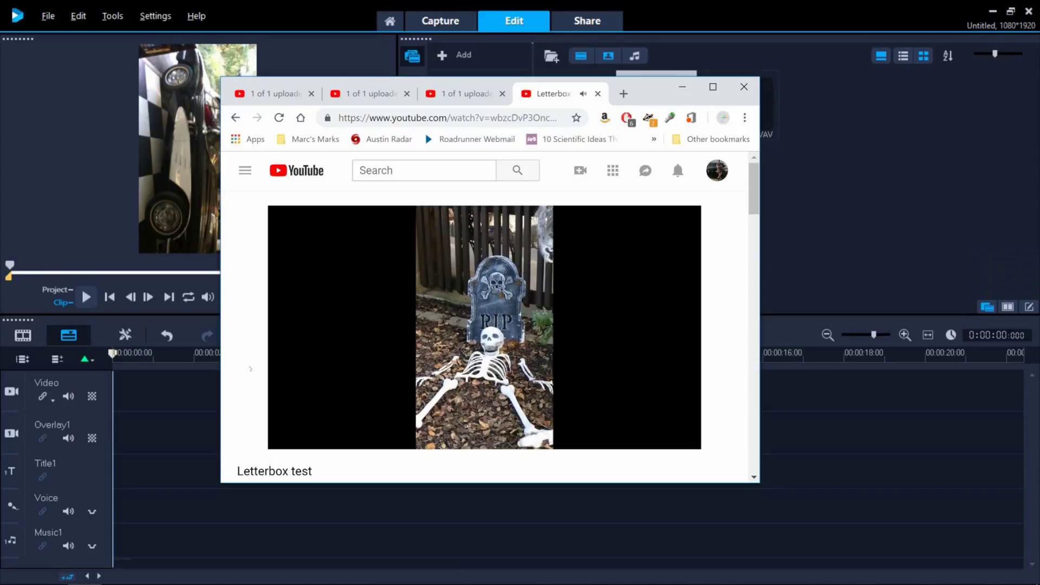
left_click(681, 87)
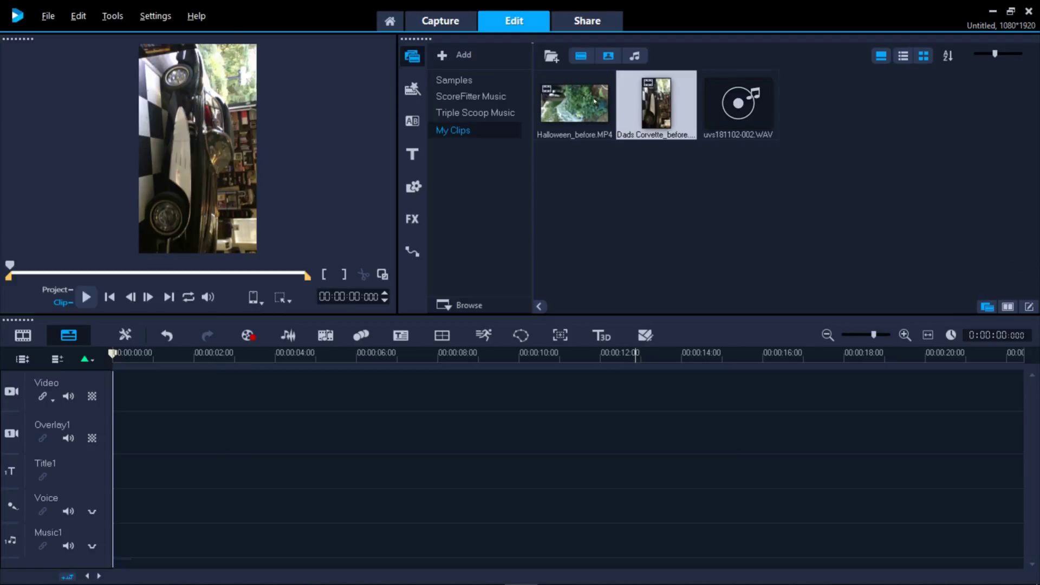
Put Halloween_before.MP4 on the Video track, match project settings, rotate it right, and go to Share
left_click_drag(594, 100, 231, 390)
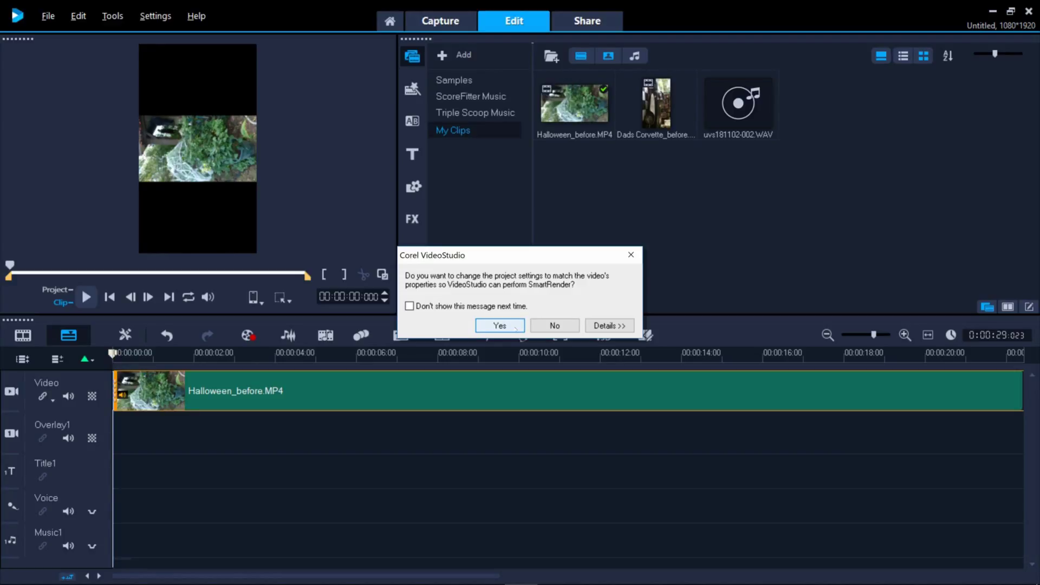
left_click(515, 327)
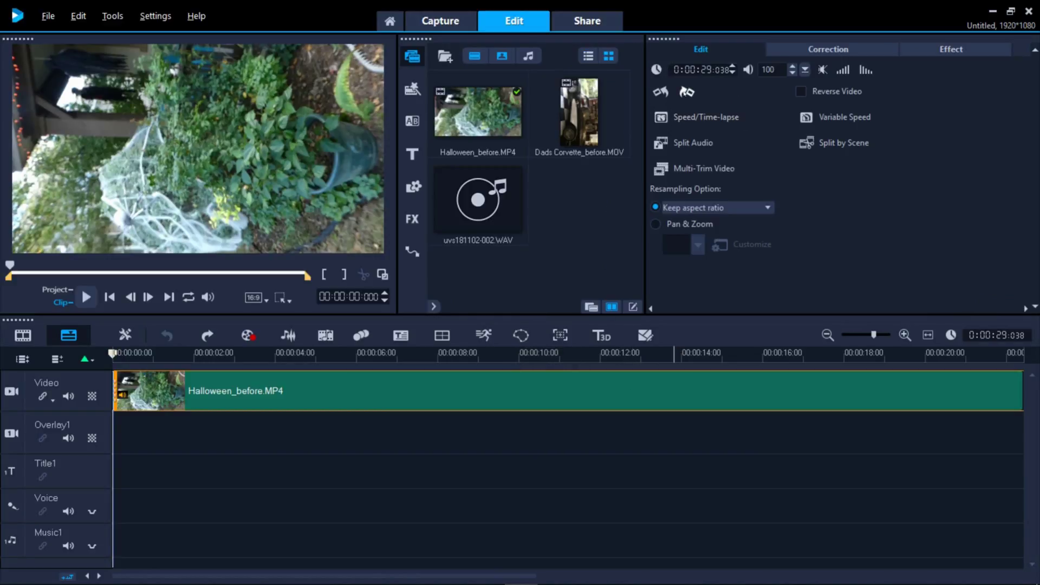
left_click(686, 93)
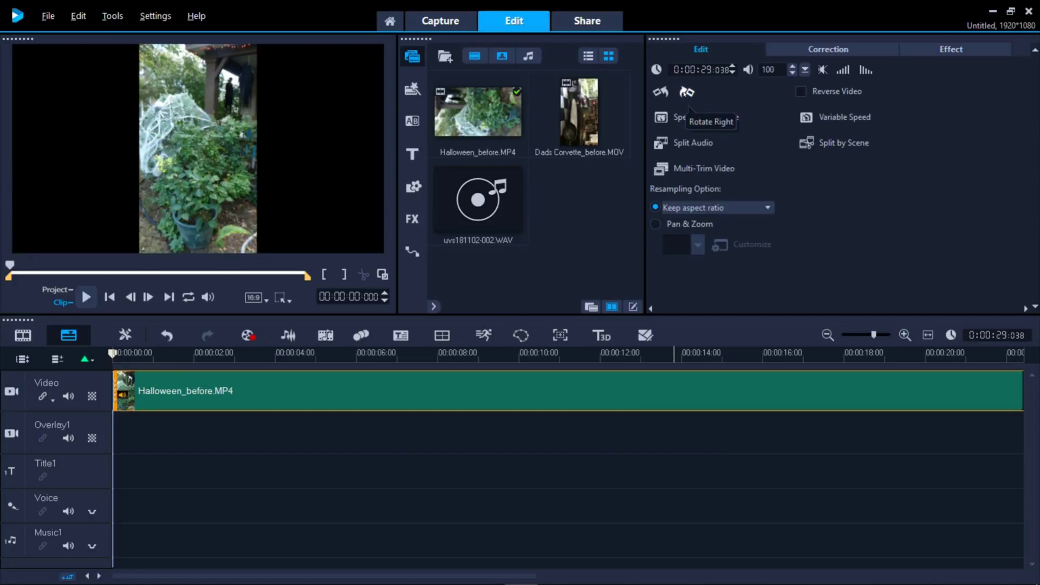
left_click(587, 21)
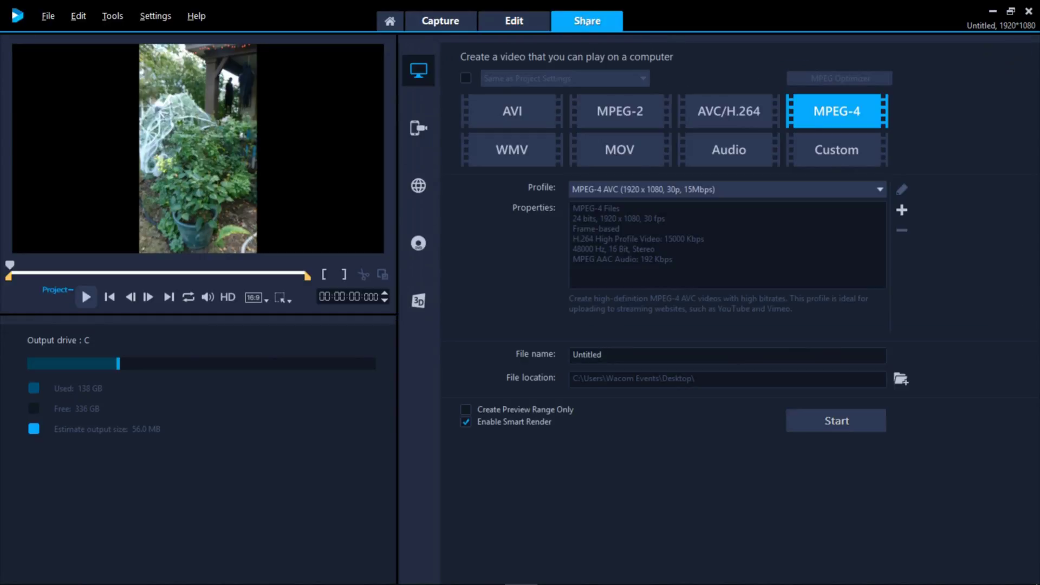
Check the YouTube online upload settings, then go back to the Edit workspace
left_click(428, 187)
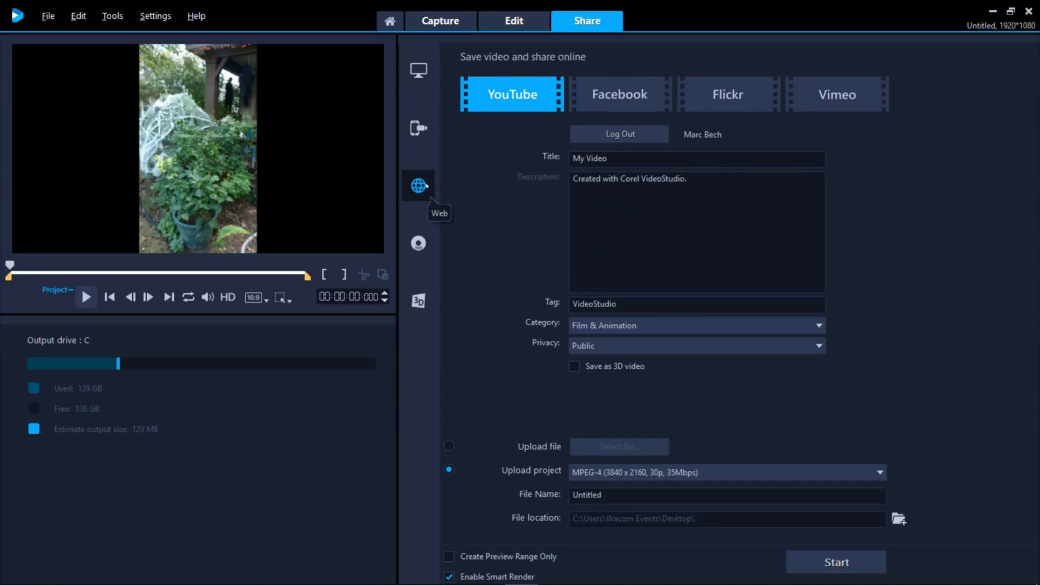
left_click(528, 26)
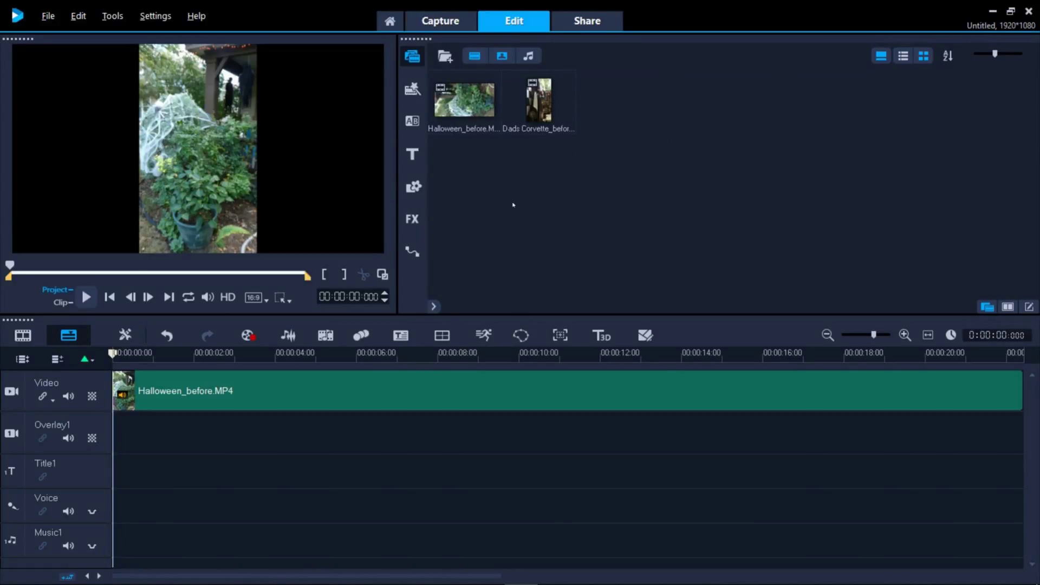
Undo the Halloween clip and place Dads Corvette_before.MOV on the Video track, matching its 1080×1920 settings
key("ctrl+z")
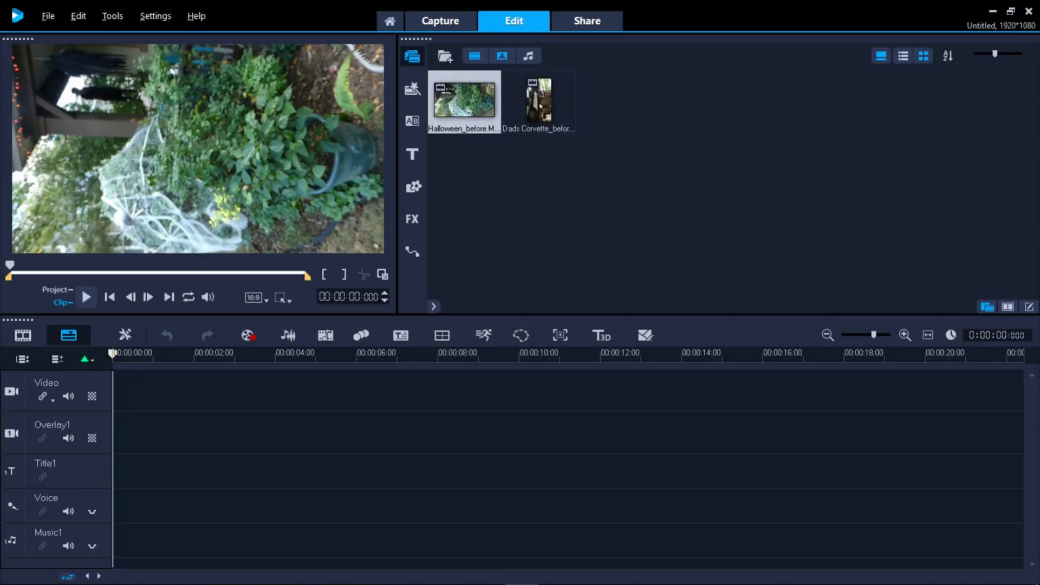
left_click_drag(540, 106, 287, 398)
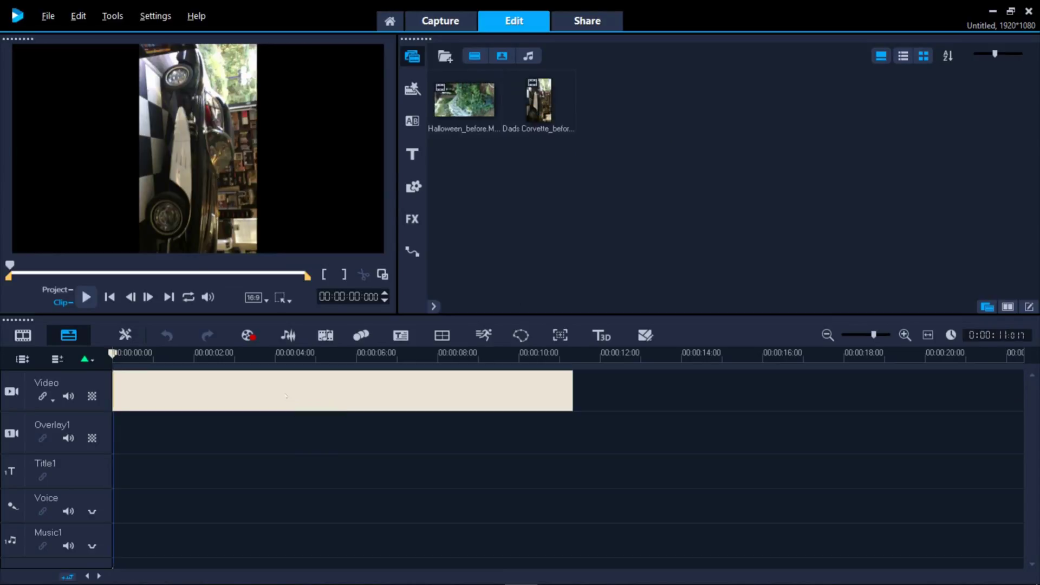
left_click(499, 325)
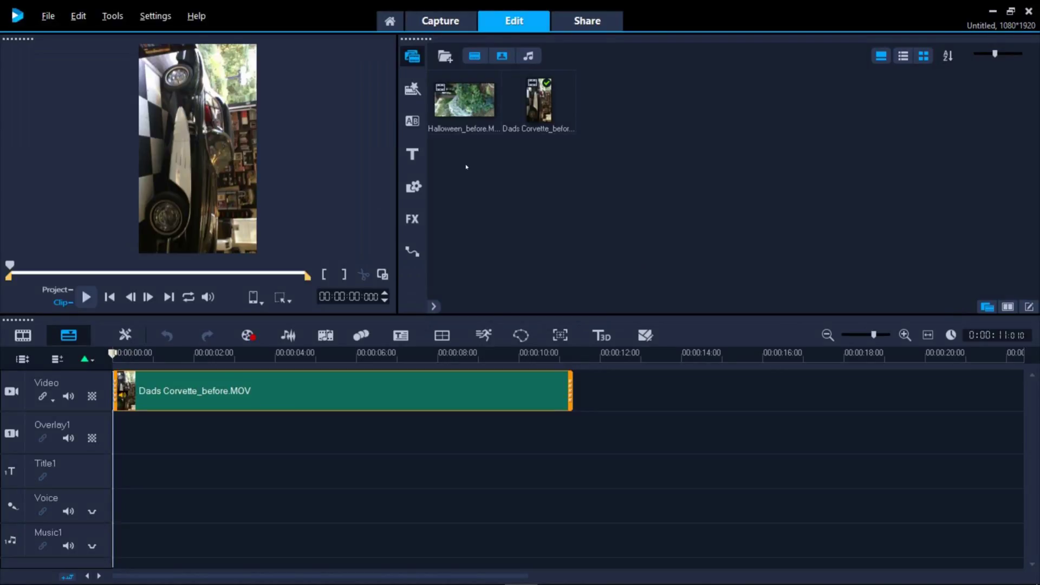
Set Project Properties to MPEG-4 AVC (1920 x 1080, 30p, 5Mbps) and confirm the change
left_click(156, 15)
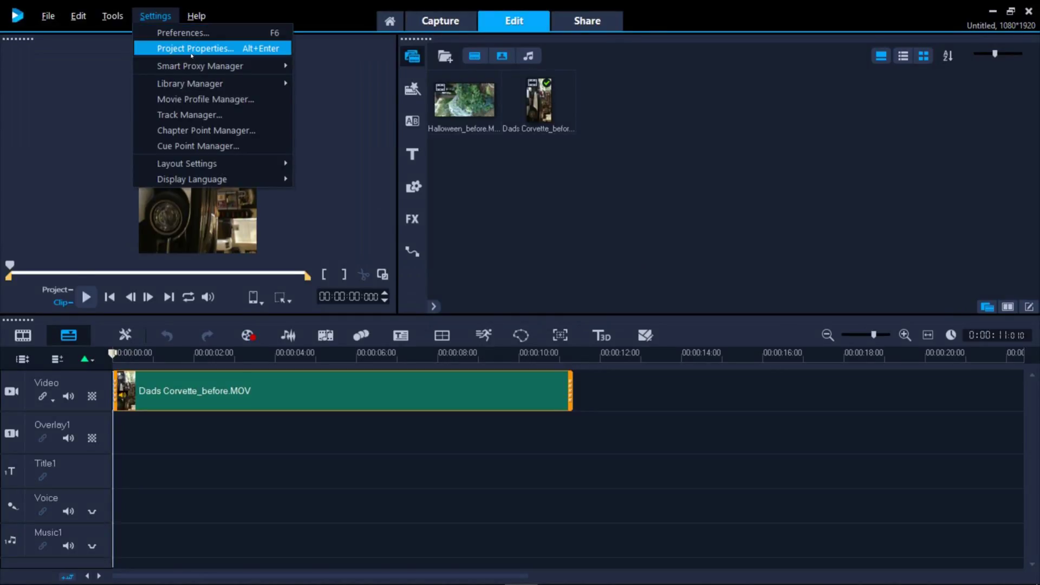
left_click(234, 49)
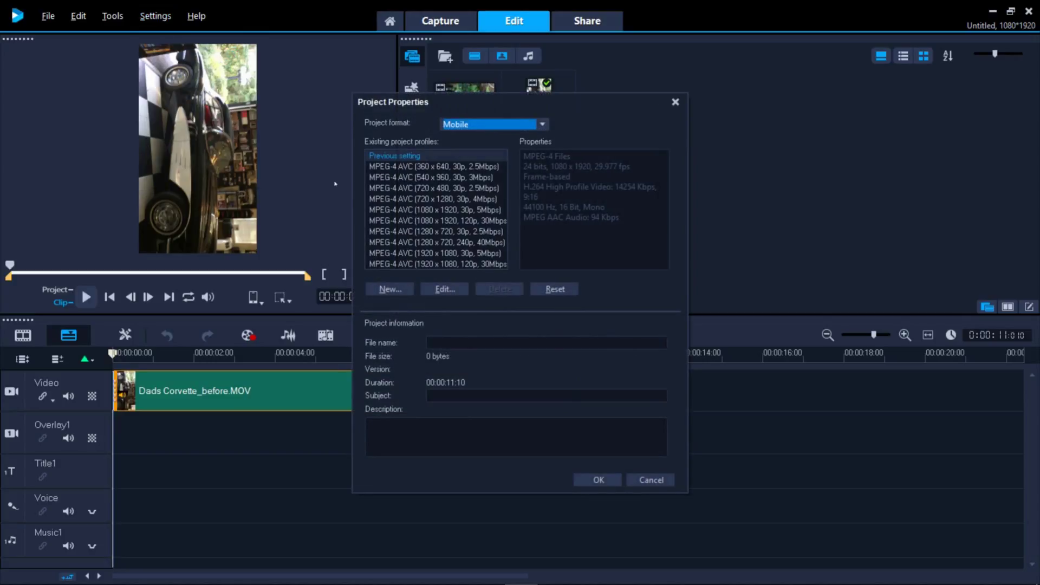
left_click(421, 253)
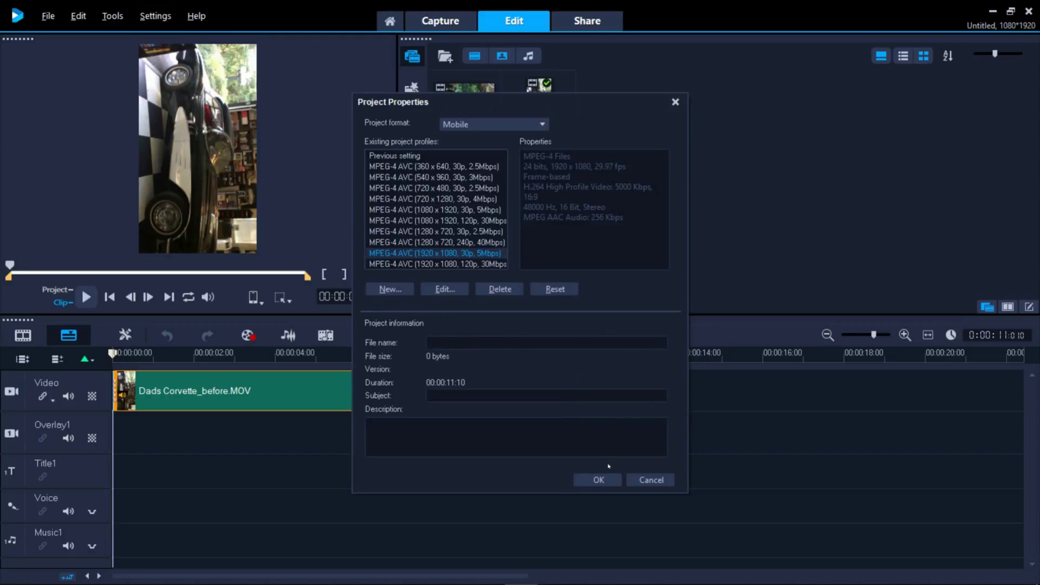
left_click(600, 480)
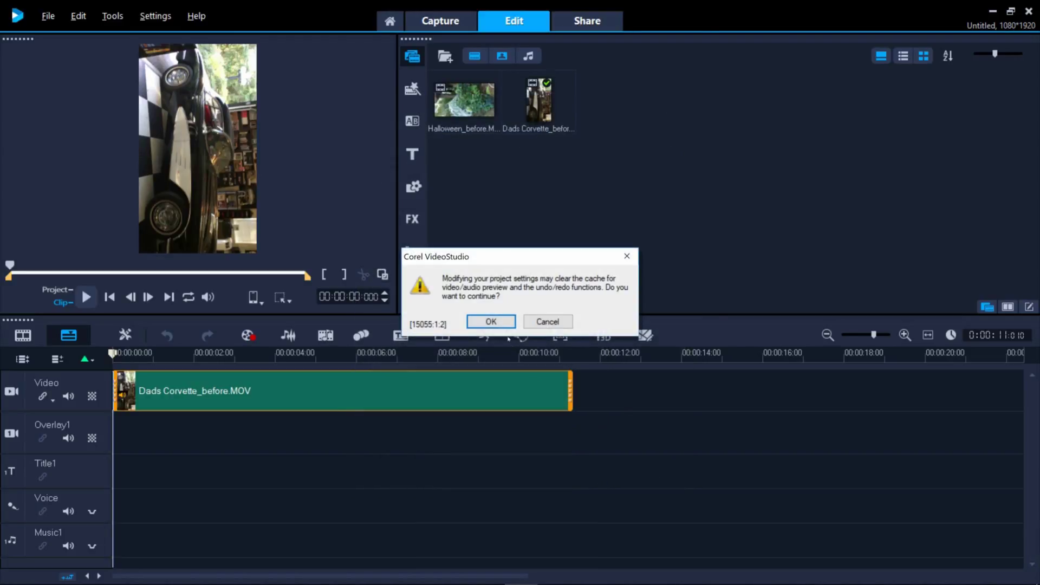
left_click(491, 322)
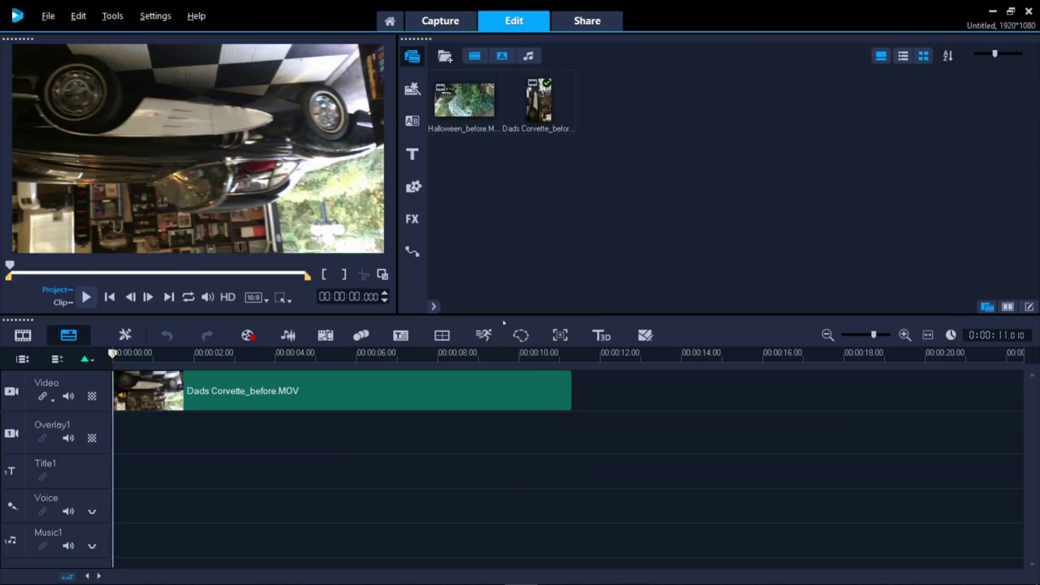
Rotate the Corvette timeline clip right twice (180°) and play it to check it's upright
left_click(481, 390)
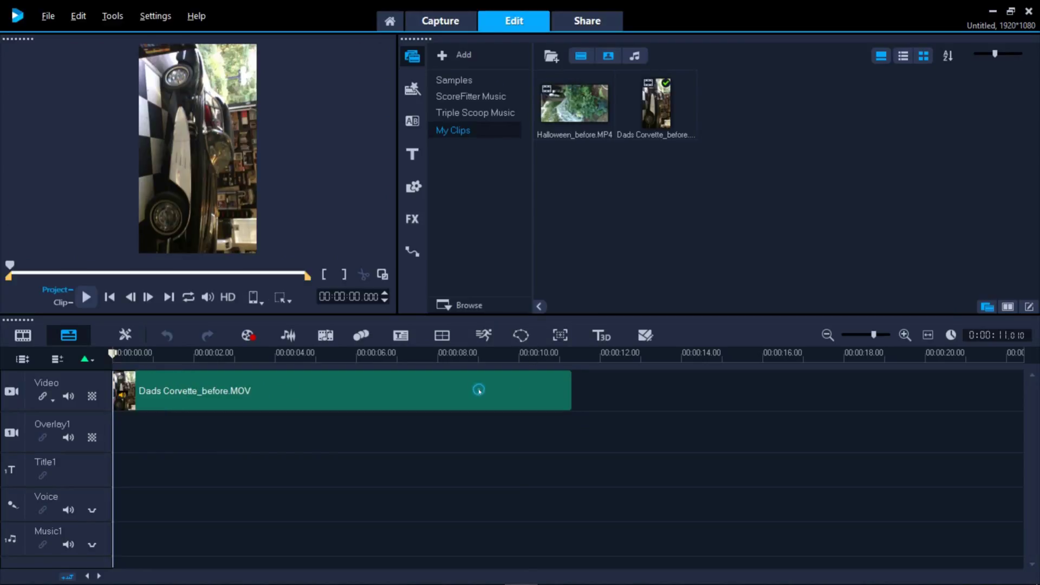
double_click(483, 394)
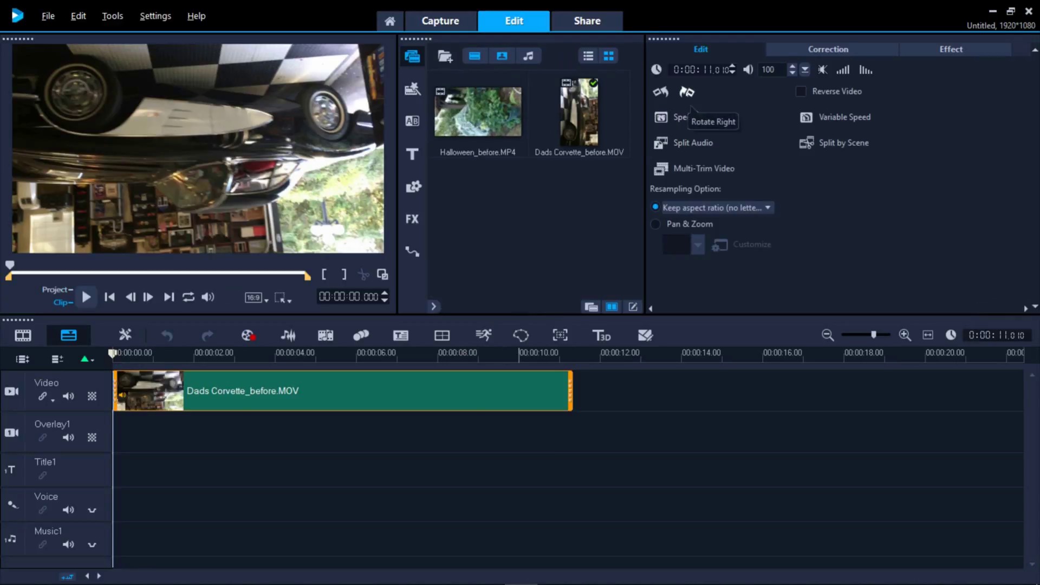
left_click(691, 106)
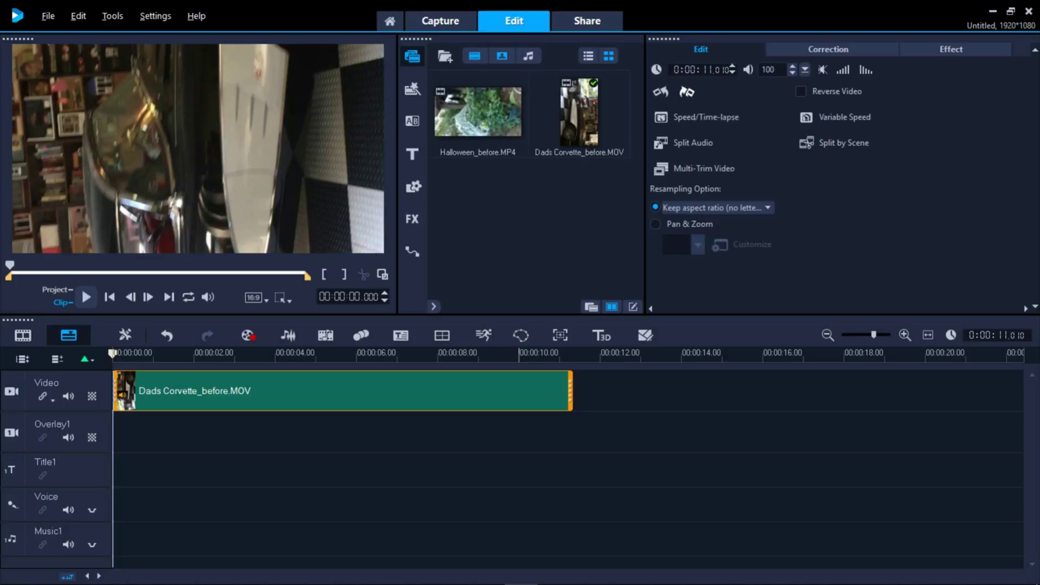
left_click(692, 106)
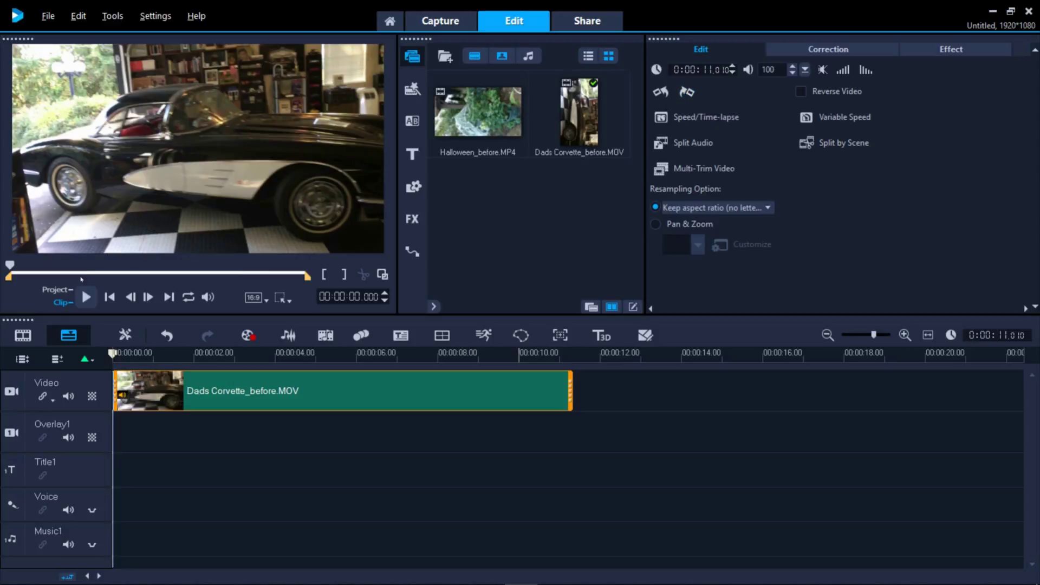
left_click(87, 296)
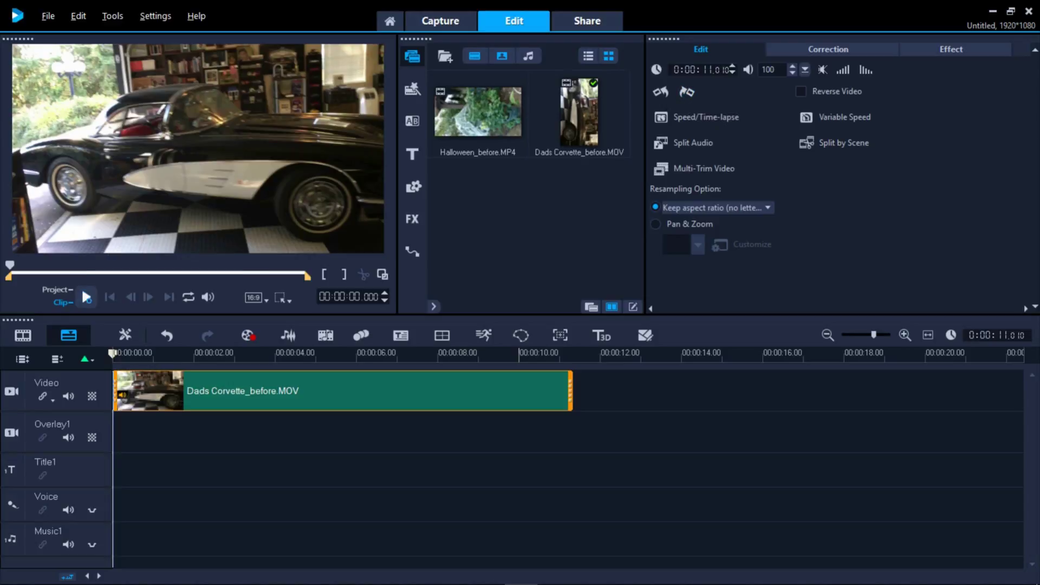